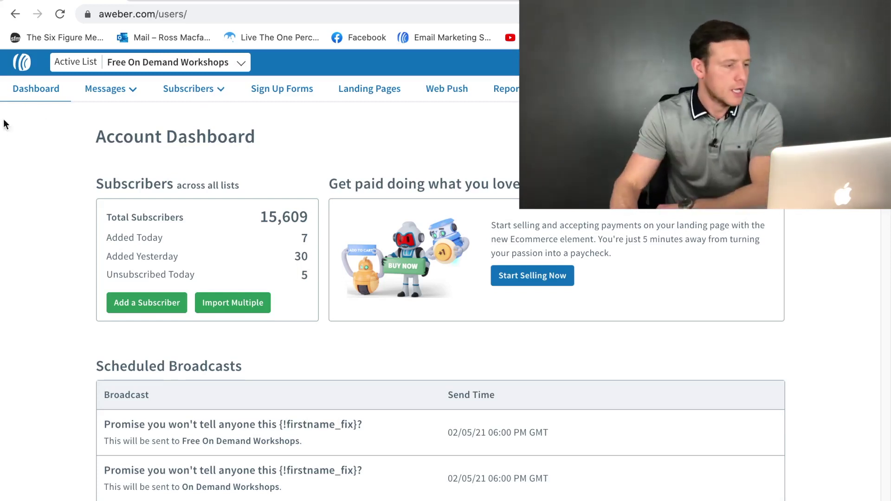
From the Account Dashboard, bring up the Messages menu options.
{"action": "left_click", "coordinate": [106, 89]}
Check the 'Can you show up to this?' draft's spam score of 0, then return to Drafts.
{"action": "left_click", "coordinate": [122, 116]}
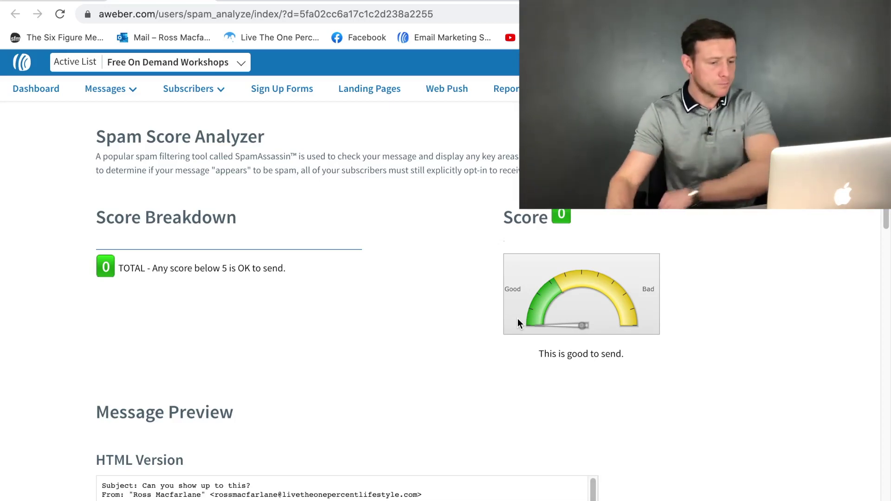
{"action": "left_click", "coordinate": [210, 3]}
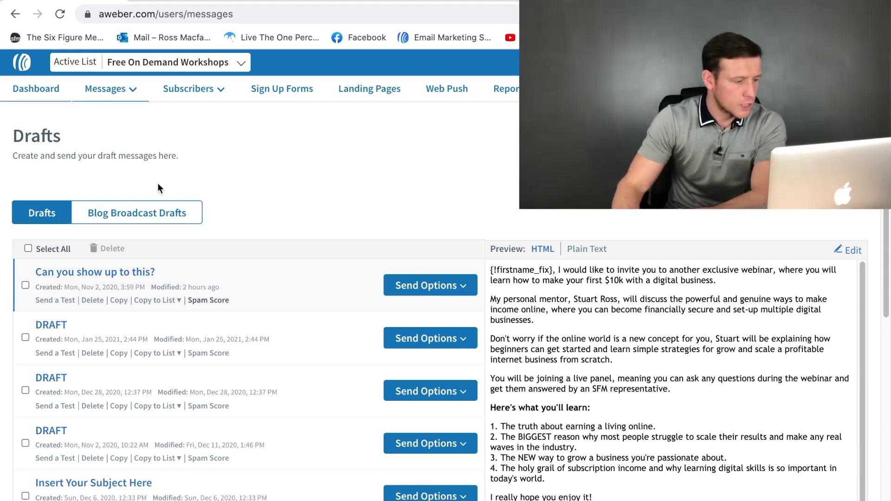
Preview the 'Can you show up to this?' draft, then return to its editor.
{"action": "left_click", "coordinate": [81, 272]}
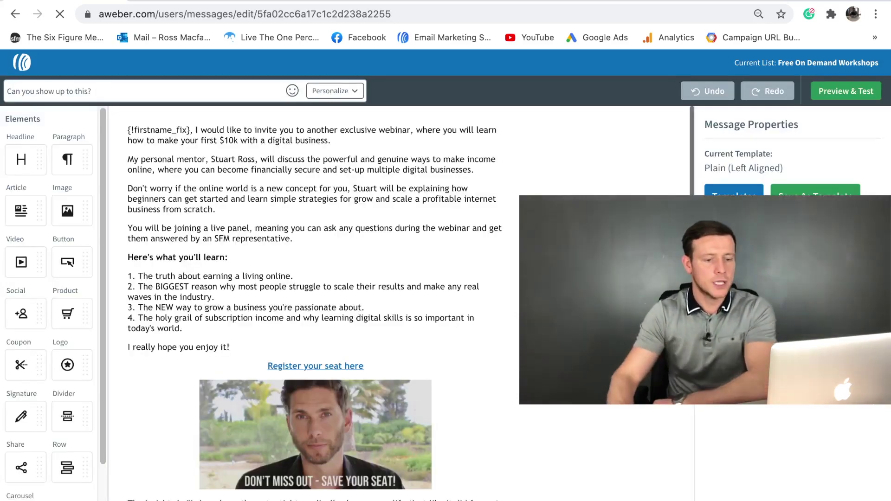
{"action": "left_click", "coordinate": [842, 96]}
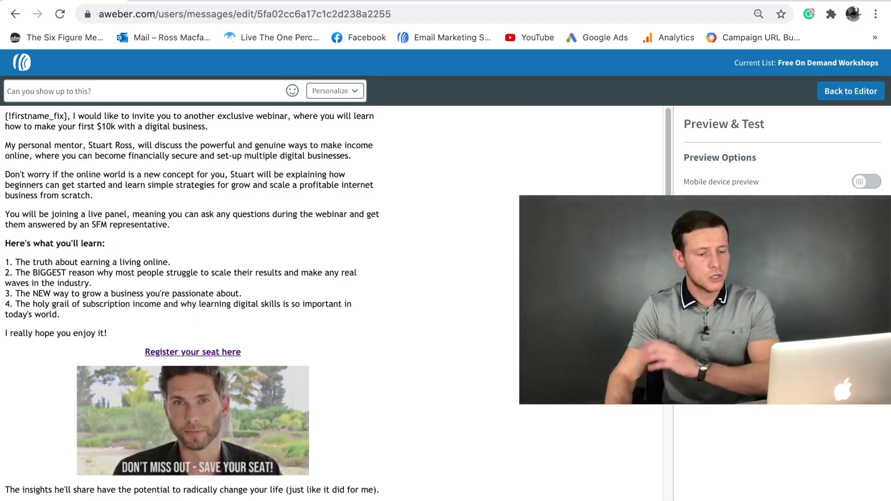
{"action": "left_click", "coordinate": [831, 90]}
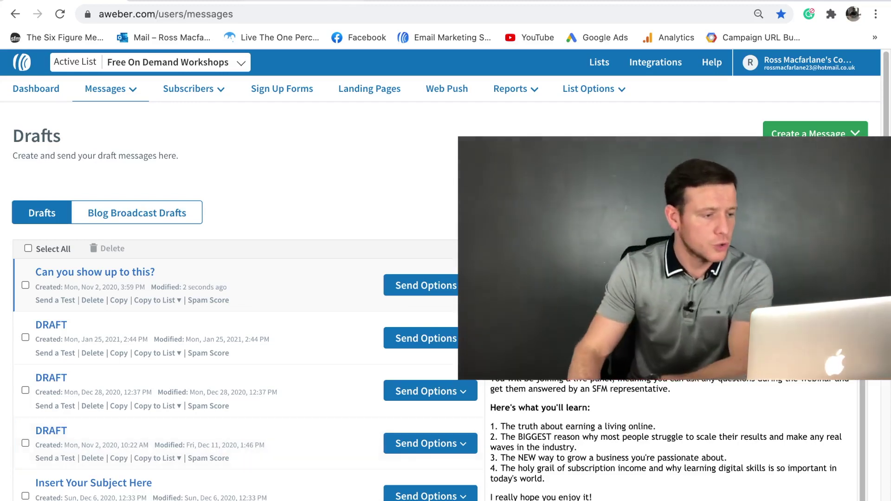
In Gmail, start creating a new personal Google Account via Add another account.
{"action": "key", "text": "ctrl+Tab"}
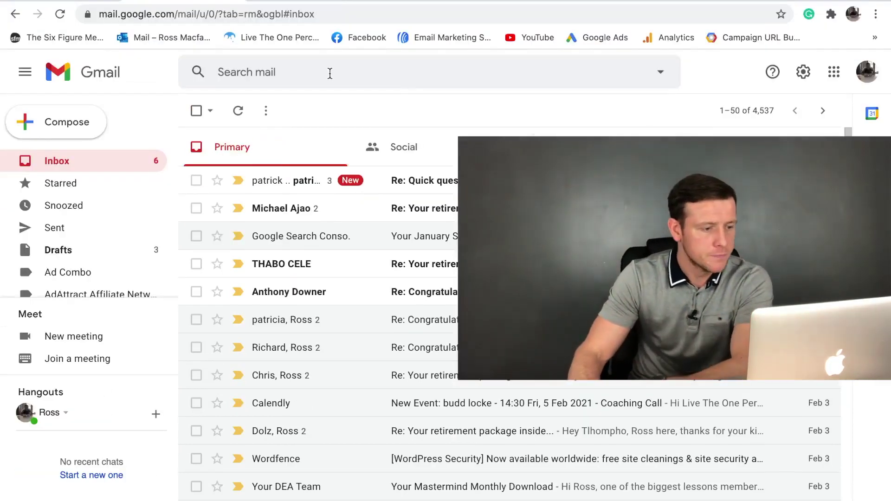
{"action": "left_click", "coordinate": [868, 71]}
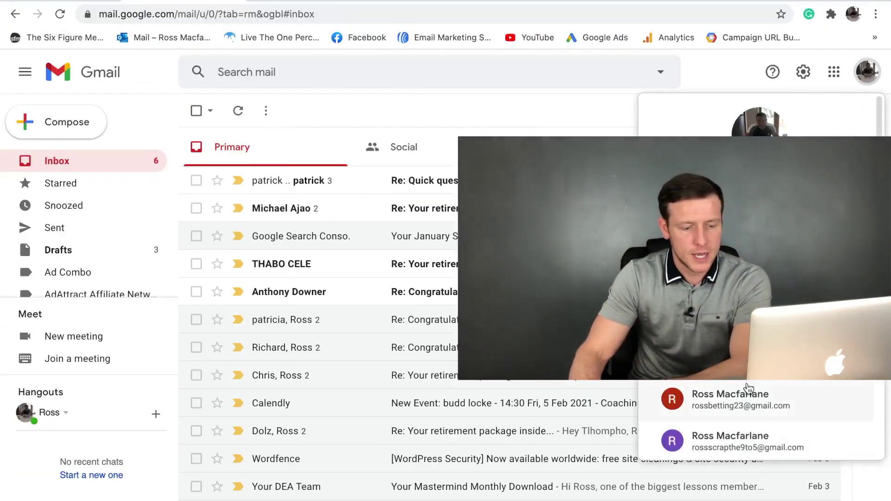
{"action": "scroll", "coordinate": [748, 400], "scroll_direction": "down", "scroll_amount": 5}
{"action": "left_click", "coordinate": [748, 400]}
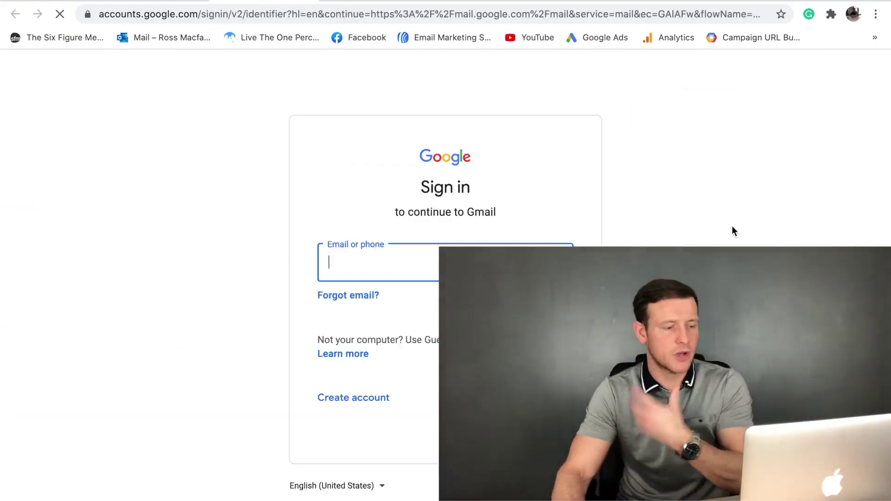
{"action": "left_click", "coordinate": [339, 402]}
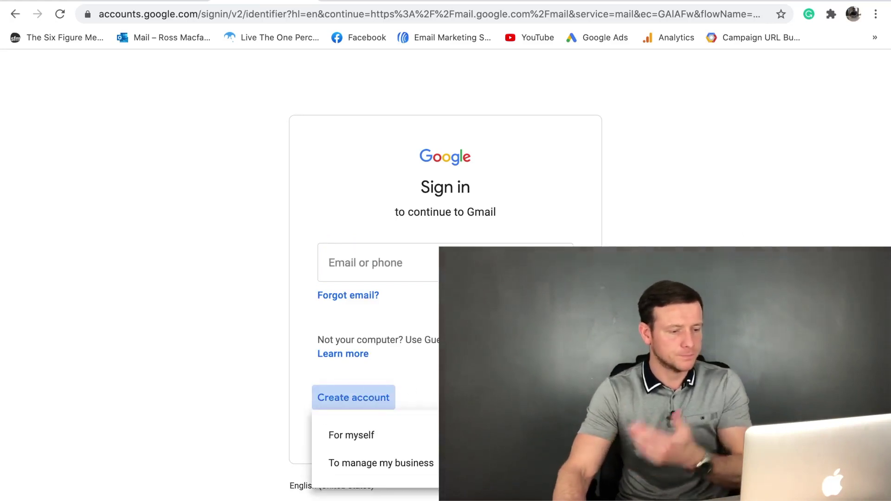
{"action": "left_click", "coordinate": [351, 435]}
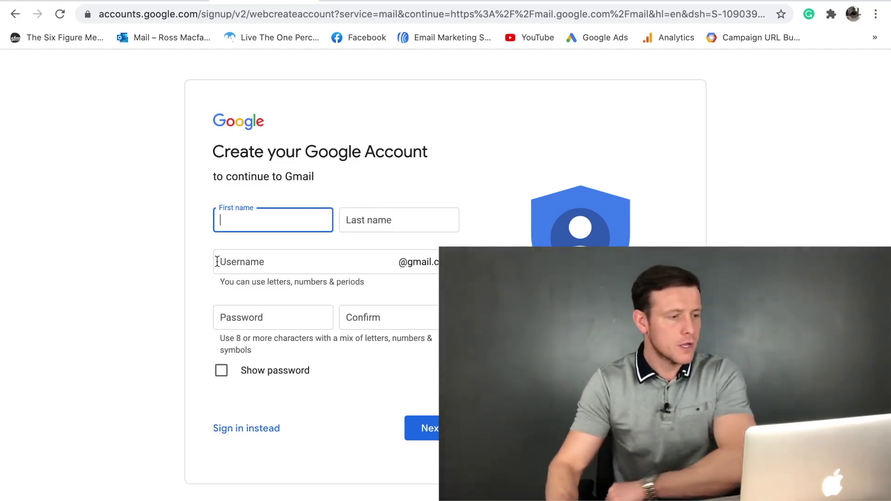
Go back to AWeber's Subscribers page listing all subscribers.
{"action": "left_click", "coordinate": [304, 4]}
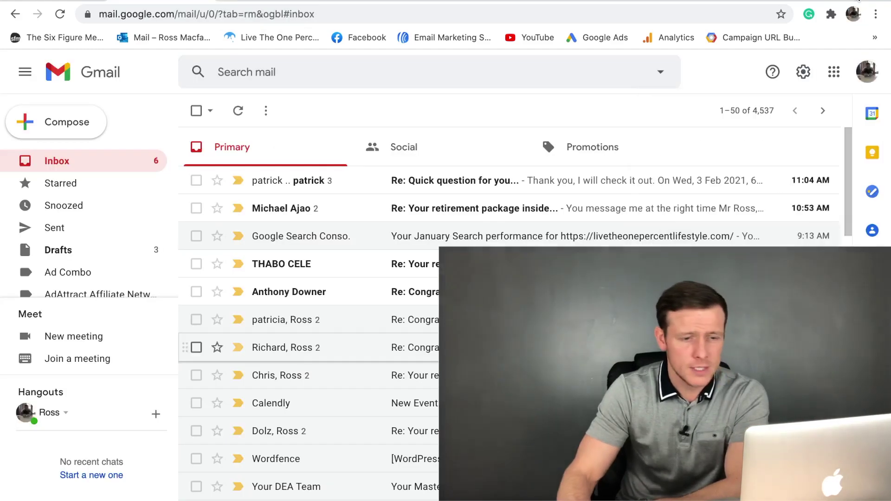
{"action": "key", "text": "super+t"}
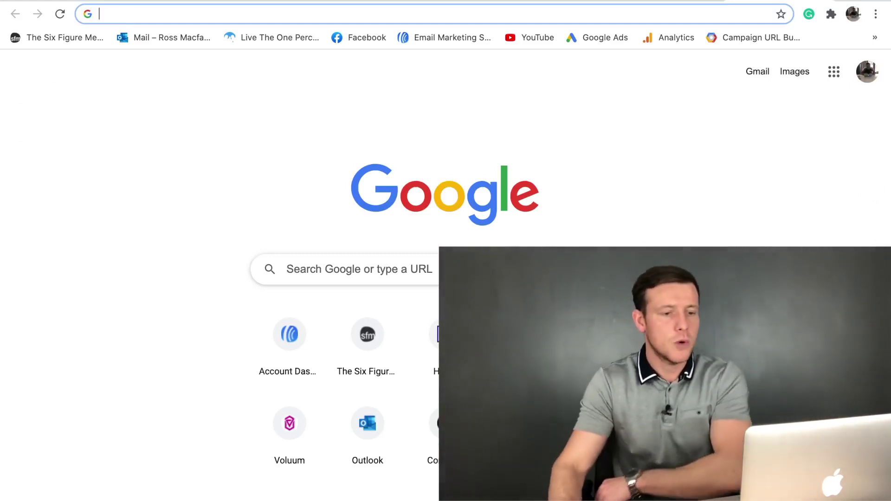
{"action": "key", "text": "super+w"}
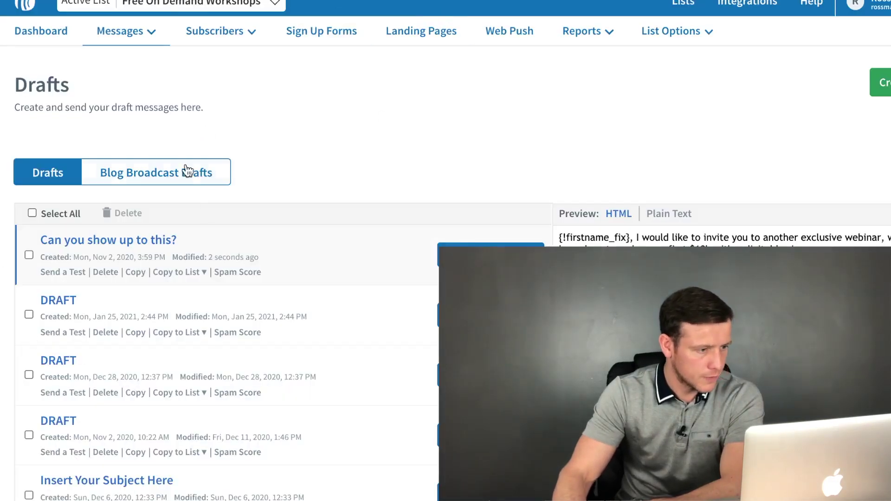
{"action": "left_click", "coordinate": [243, 36]}
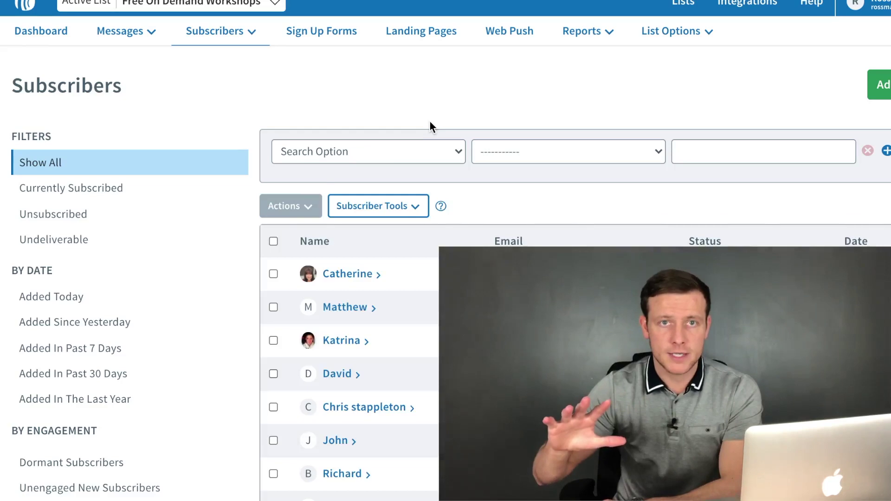
{"action": "left_click", "coordinate": [446, 153]}
Try an Email-contains search for the test-account term, then clear the filter.
{"action": "left_click", "coordinate": [438, 165]}
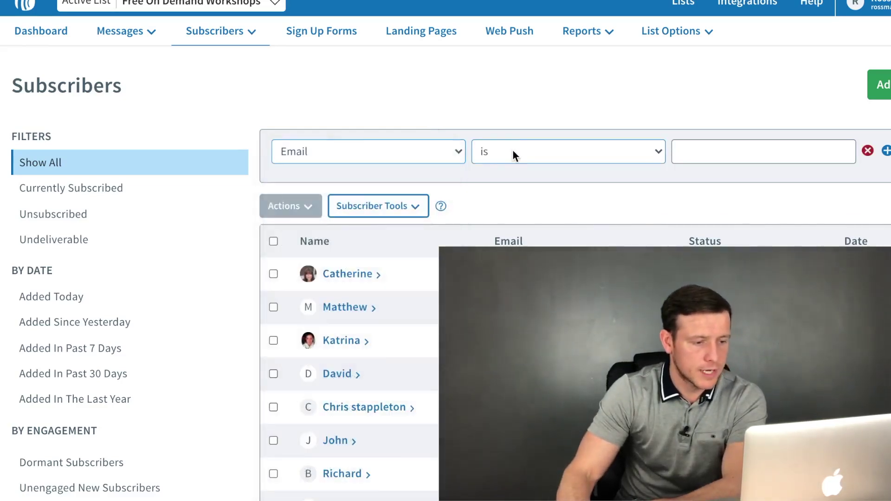
{"action": "left_click", "coordinate": [572, 151]}
{"action": "left_click", "coordinate": [696, 151]}
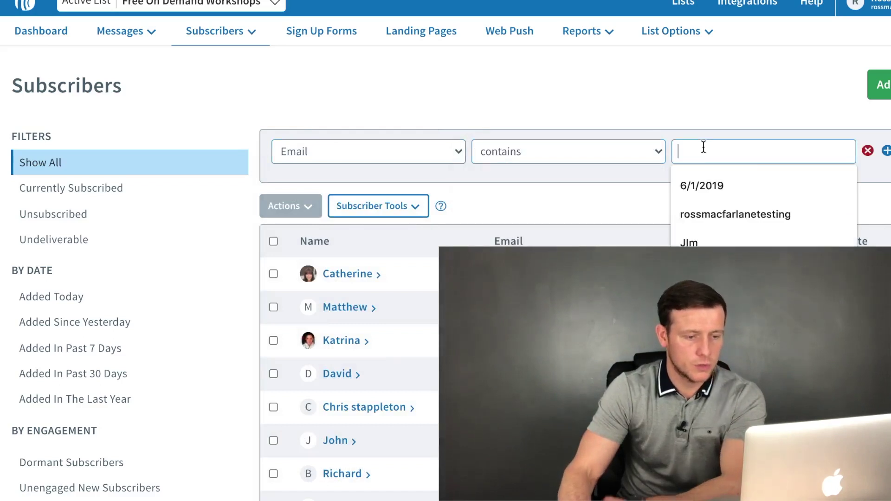
{"action": "type", "text": "ross"}
{"action": "key", "text": "Down"}
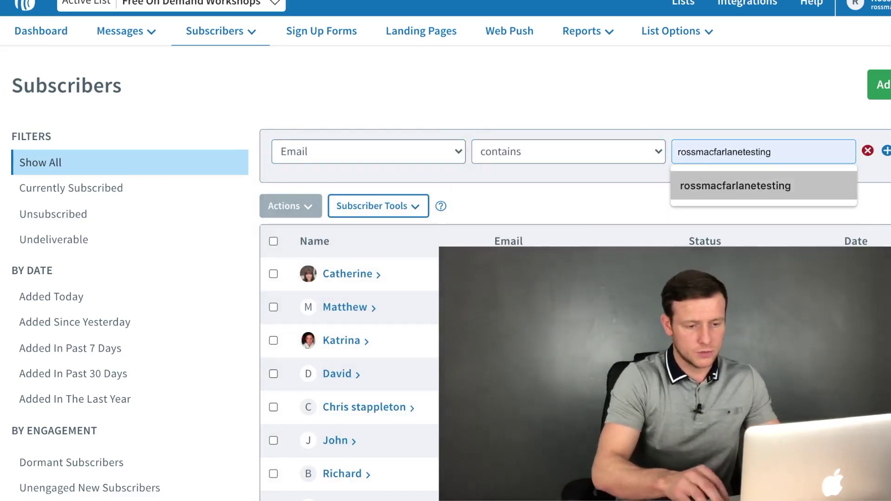
{"action": "key", "text": "Return"}
{"action": "left_click", "coordinate": [868, 151]}
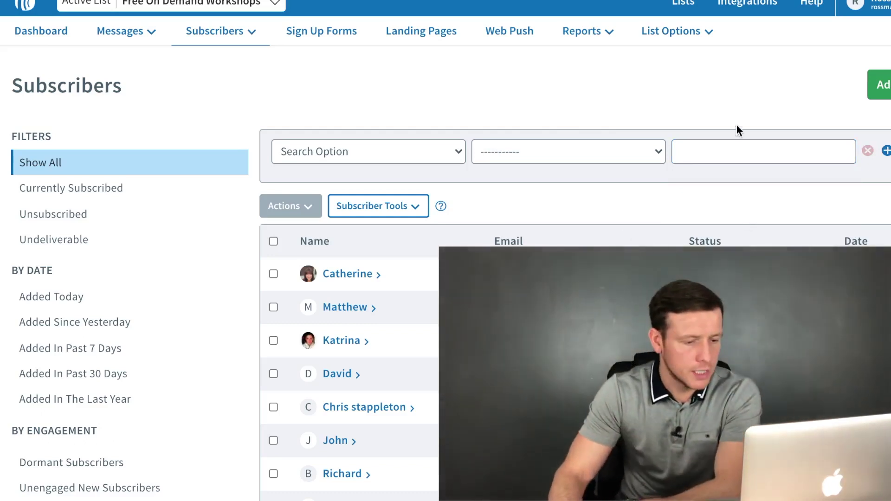
Filter subscribers by Email contains the test-account term, leaving three matches.
{"action": "left_click", "coordinate": [585, 160]}
{"action": "left_click", "coordinate": [332, 154]}
{"action": "left_click", "coordinate": [333, 150]}
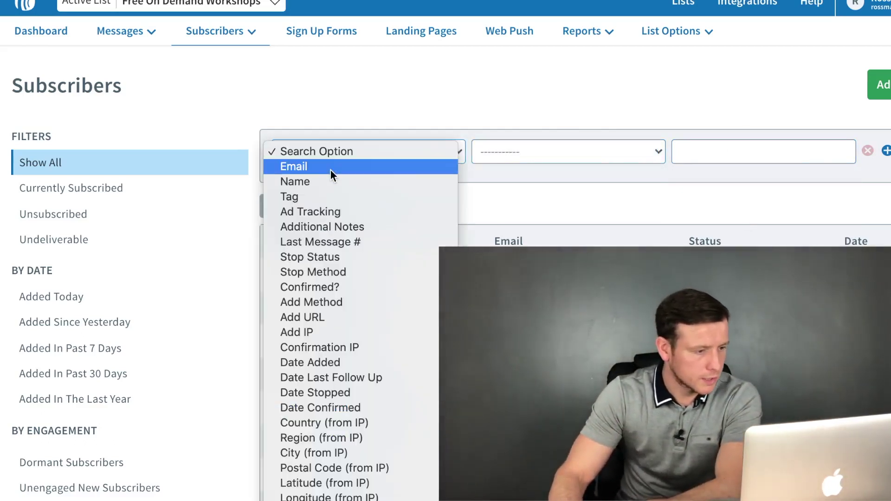
{"action": "left_click", "coordinate": [331, 167]}
{"action": "left_click", "coordinate": [536, 150]}
{"action": "left_click", "coordinate": [534, 180]}
{"action": "left_click", "coordinate": [711, 157]}
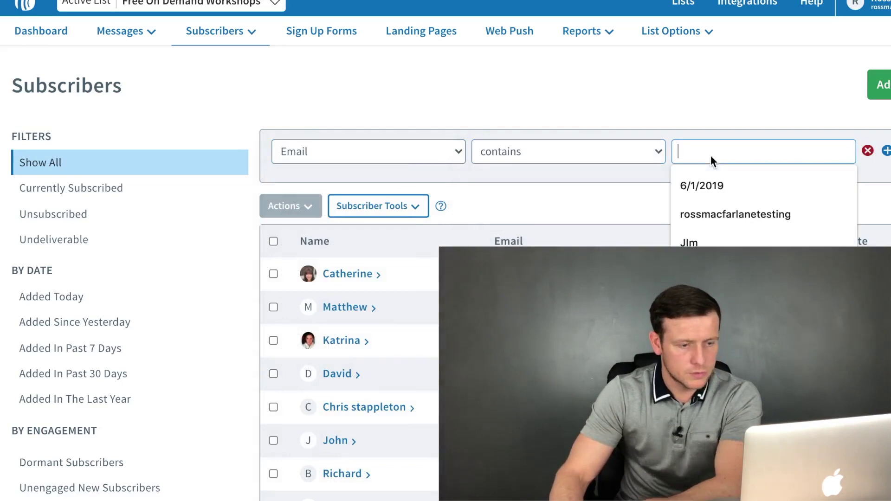
{"action": "left_click", "coordinate": [724, 213]}
{"action": "key", "text": "Return"}
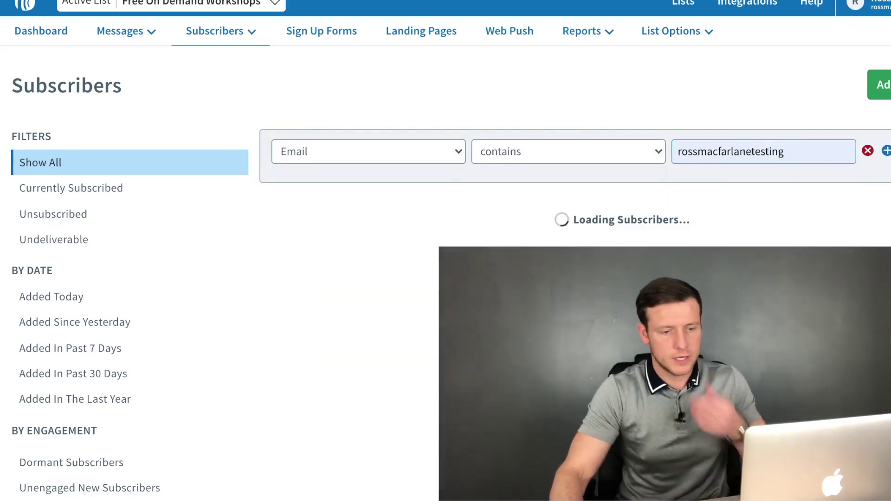
{"action": "scroll", "coordinate": [855, 149], "scroll_direction": "down", "scroll_amount": 2}
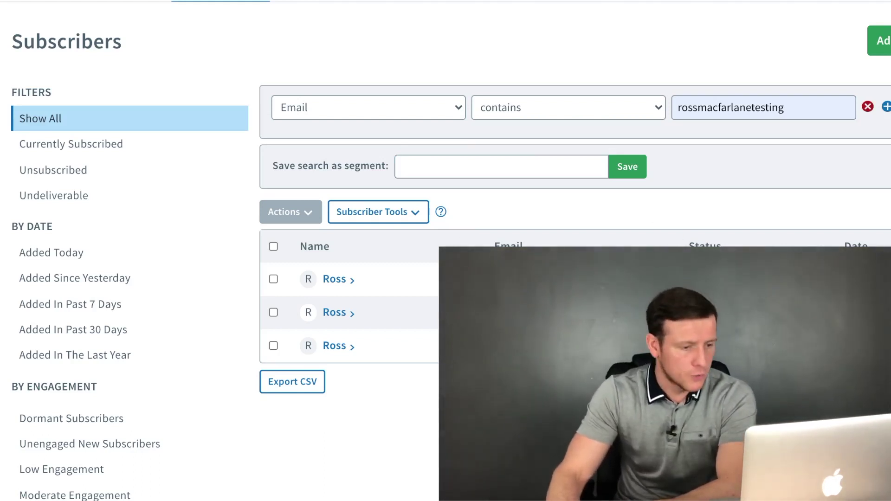
Name the saved search segment 'Testing Broadcast Email Accounts'.
{"action": "left_click", "coordinate": [460, 173]}
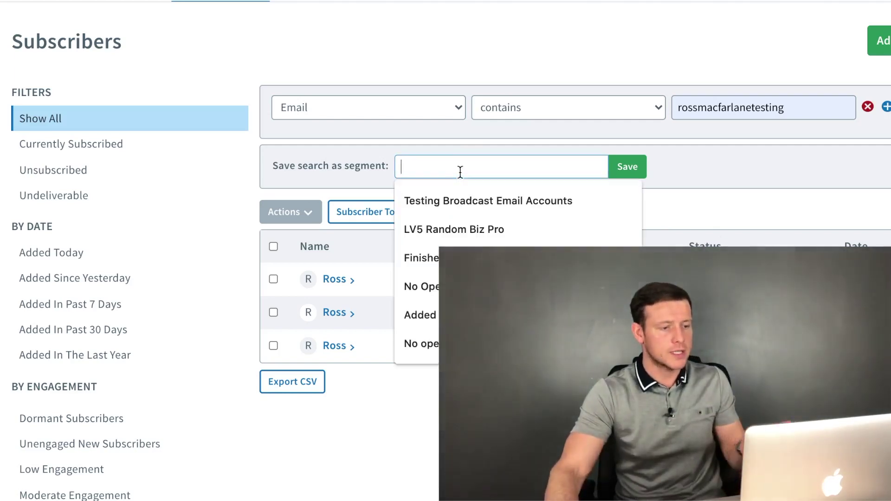
{"action": "left_click", "coordinate": [458, 210]}
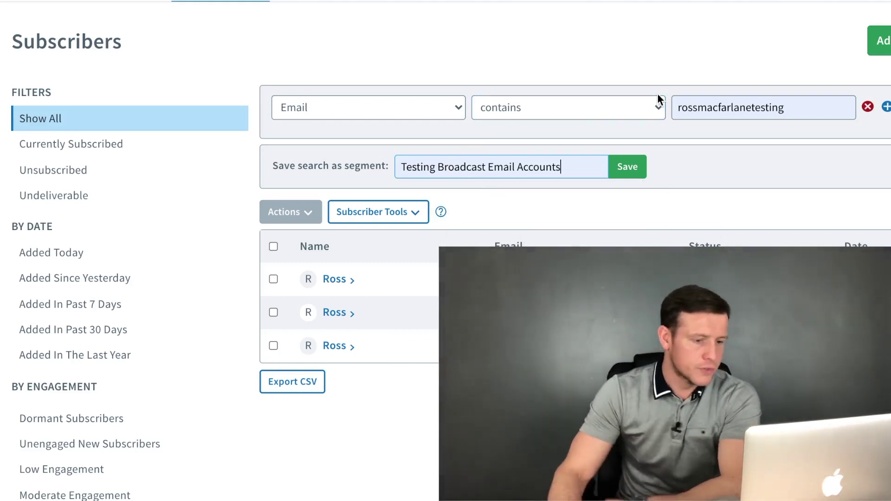
{"action": "scroll", "coordinate": [276, 53], "scroll_direction": "up", "scroll_amount": 1}
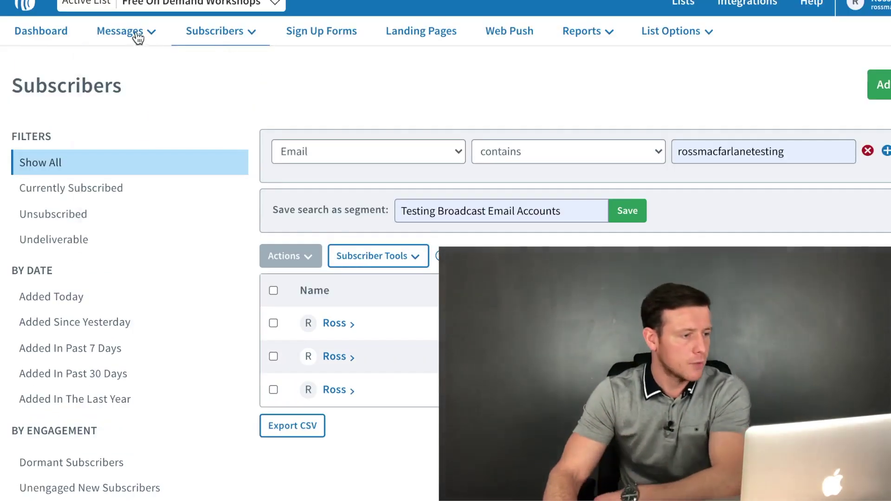
{"action": "left_click", "coordinate": [126, 31]}
Schedule 'Can you show up to this?' as a broadcast to the Testing Broadcast Email Accounts segment.
{"action": "left_click", "coordinate": [118, 70]}
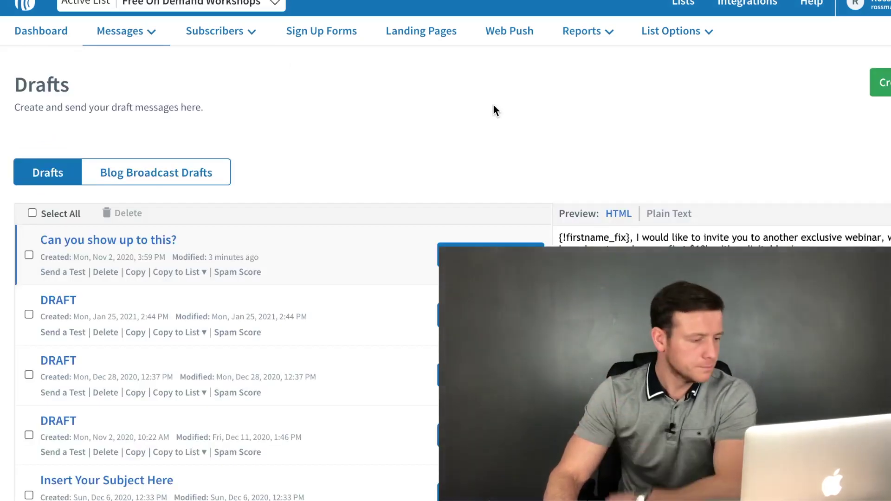
{"action": "scroll", "coordinate": [483, 95], "scroll_direction": "down", "scroll_amount": 2}
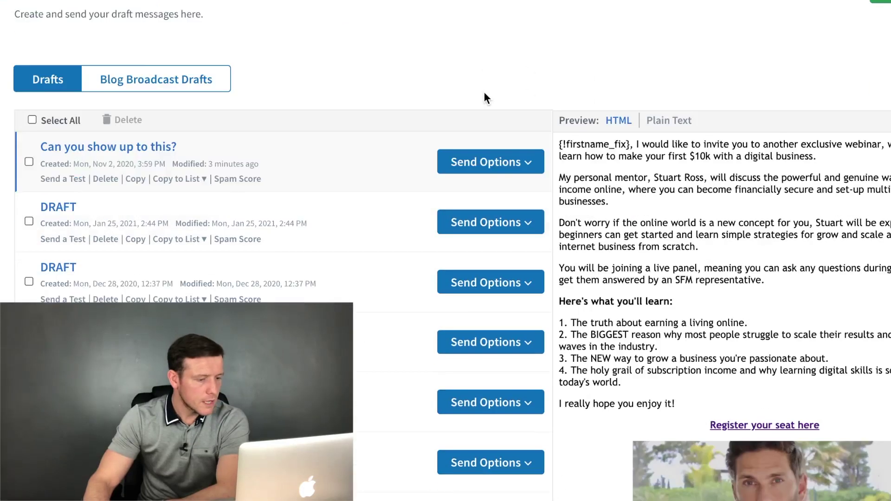
{"action": "left_click", "coordinate": [515, 166]}
{"action": "left_click", "coordinate": [454, 190]}
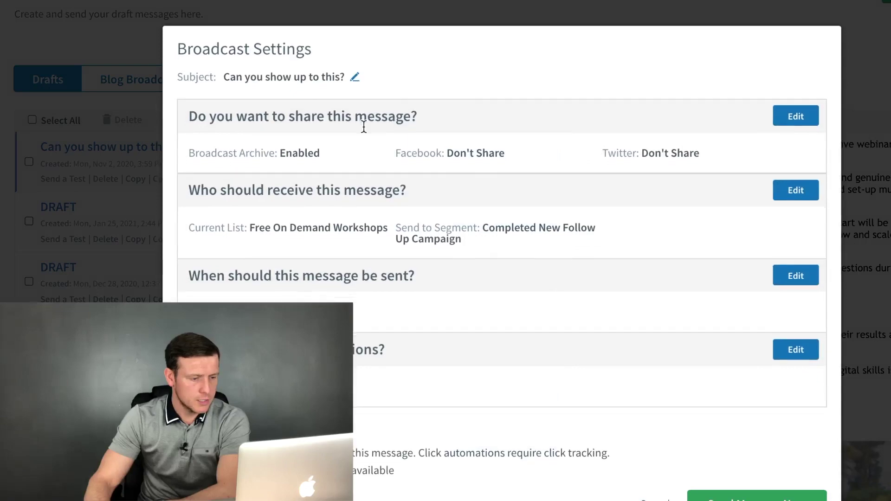
{"action": "left_click", "coordinate": [795, 191]}
{"action": "scroll", "coordinate": [766, 195], "scroll_direction": "down", "scroll_amount": 1}
{"action": "left_click", "coordinate": [742, 185]}
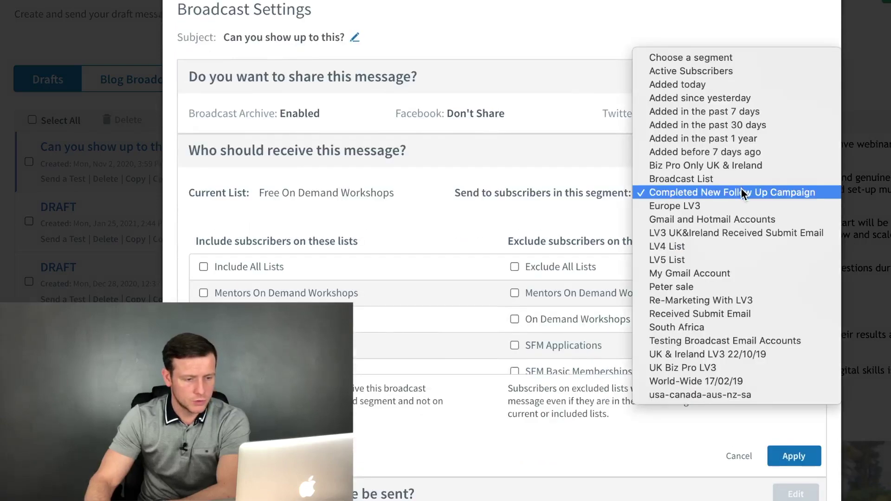
{"action": "left_click", "coordinate": [737, 344]}
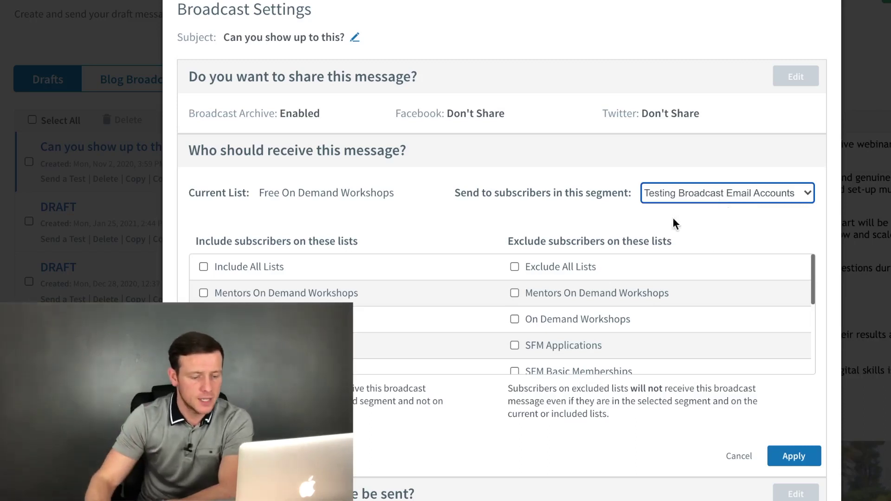
{"action": "left_click", "coordinate": [793, 456]}
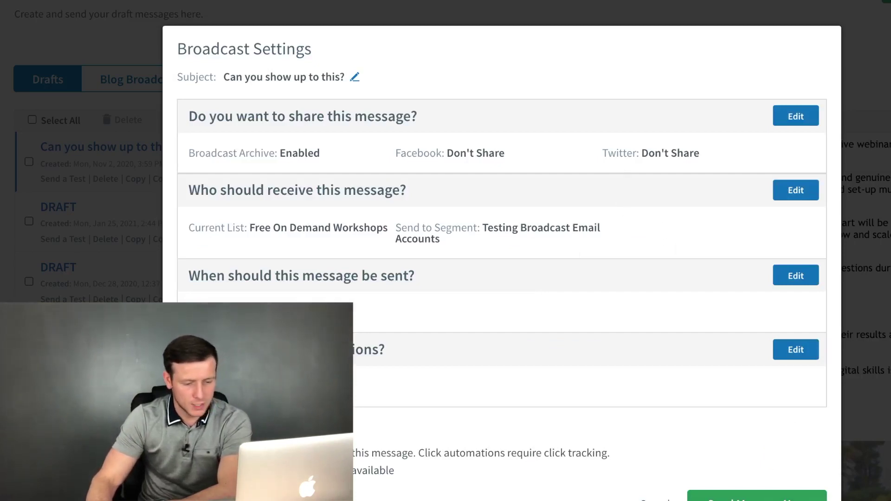
Send the broadcast immediately to the 3 test subscribers, confirming Send Now.
{"action": "left_click", "coordinate": [756, 496]}
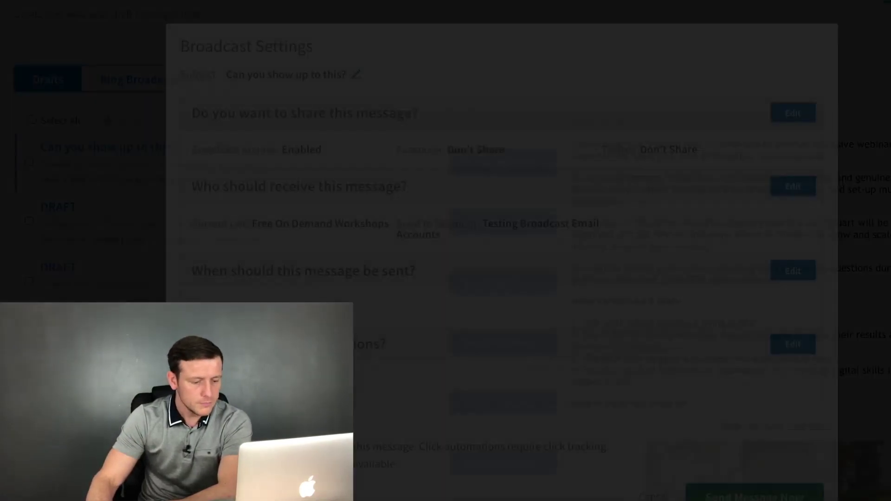
{"action": "key", "text": "Return"}
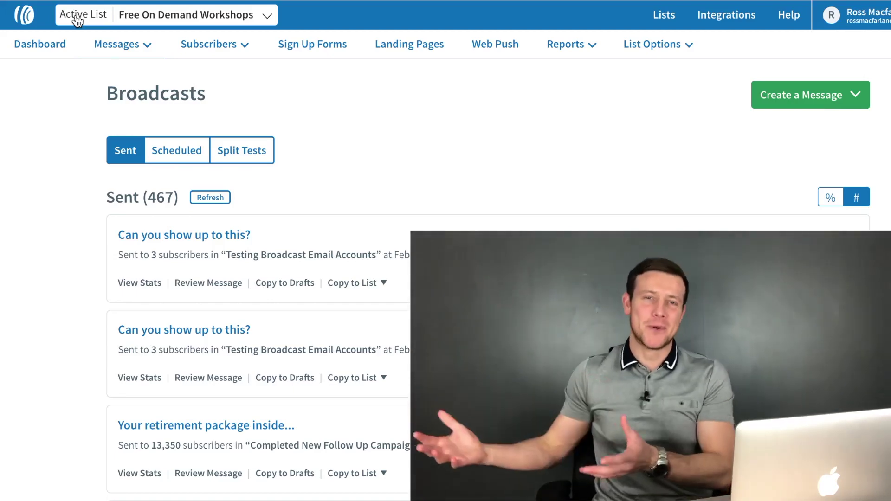
{"action": "left_click", "coordinate": [117, 44]}
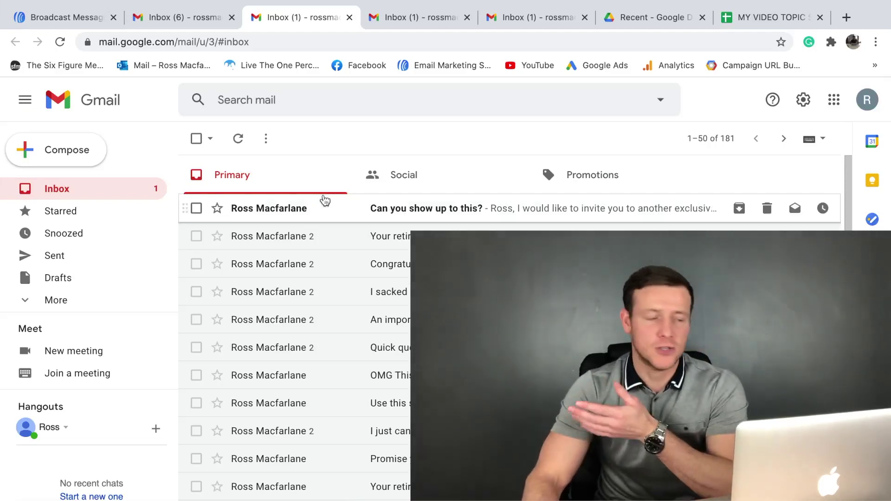
Check two more test inboxes for 'Can you show up to this?' unread in Primary.
{"action": "left_click", "coordinate": [424, 18]}
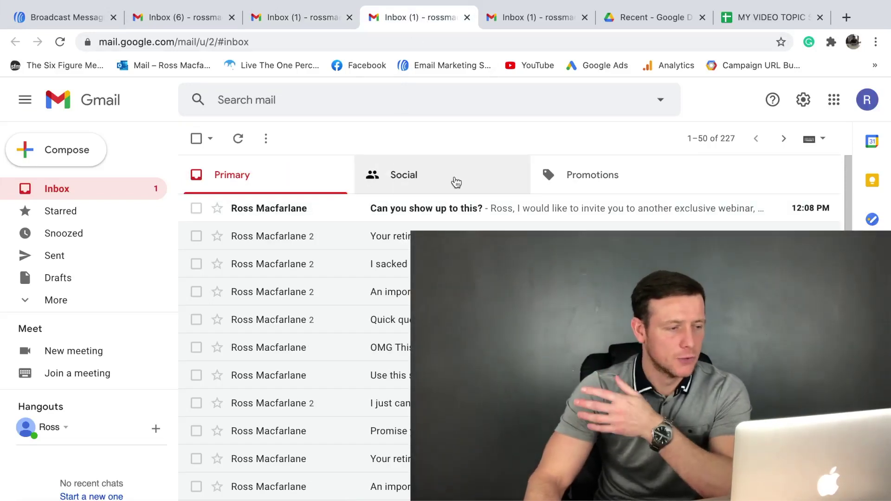
{"action": "left_click", "coordinate": [534, 18]}
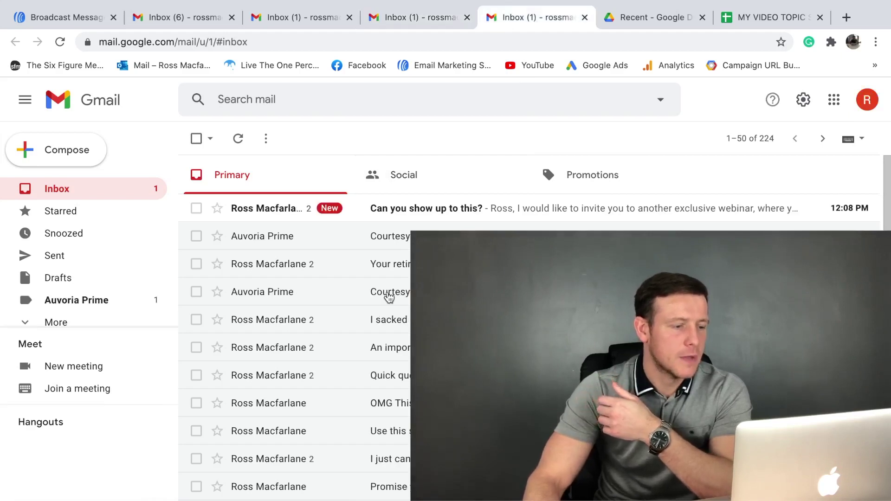